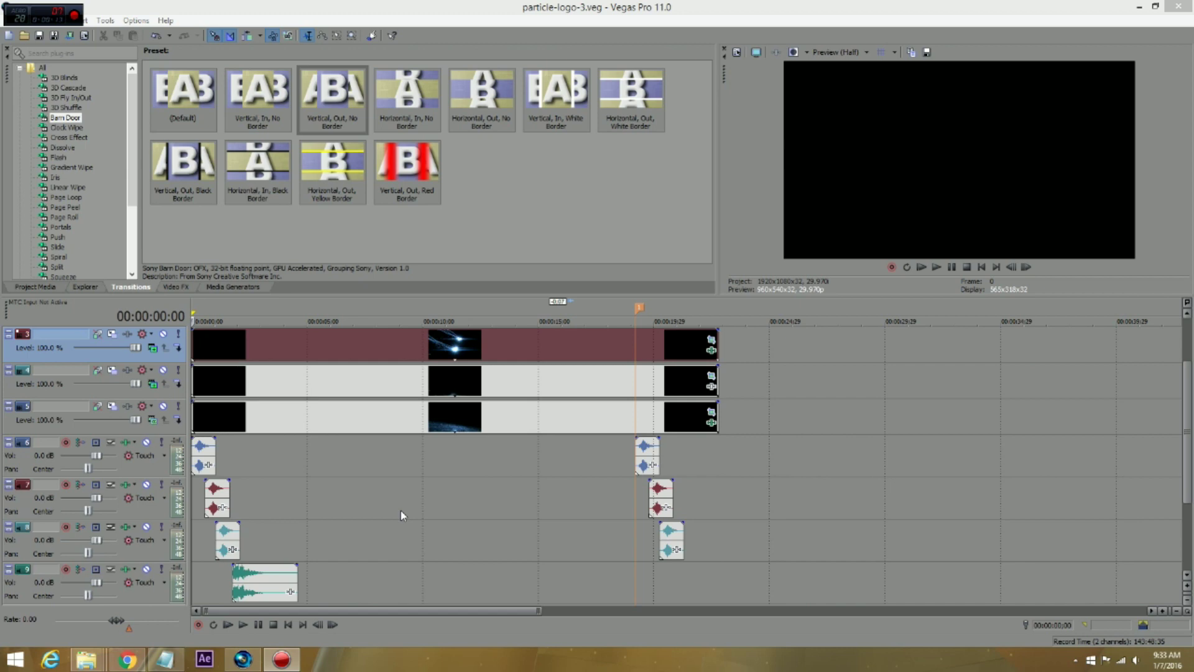
- Solo video track 3 and play the particle layer from the beginning of the timeline
{"action": "left_click", "coordinate": [288, 625]}
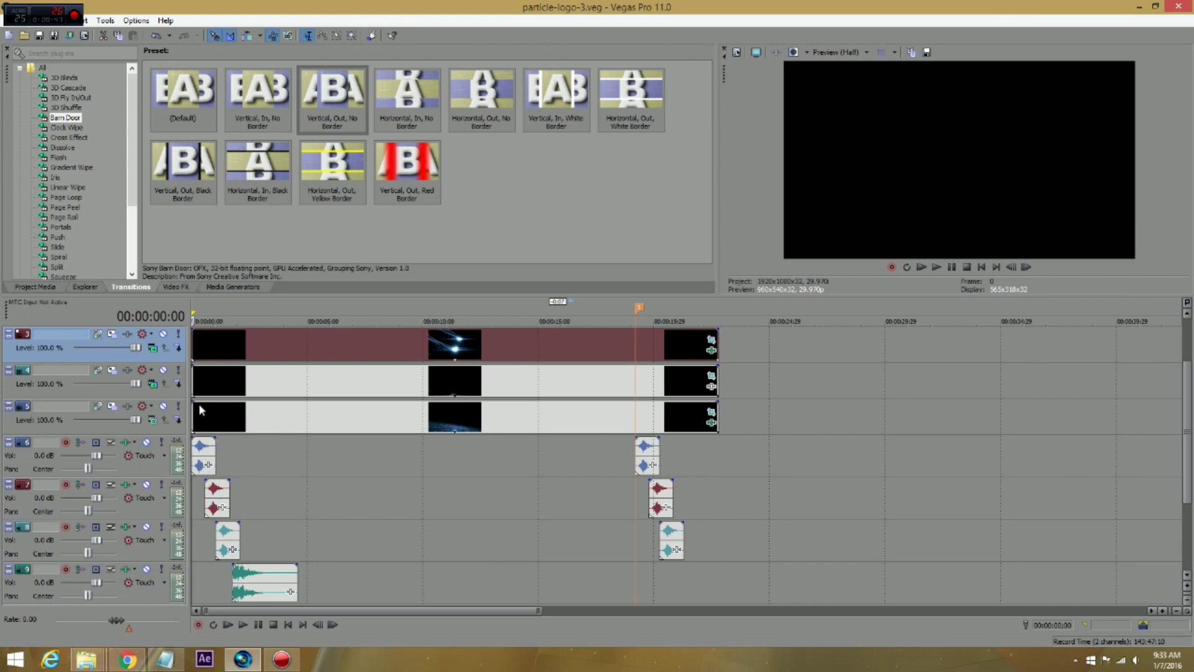
{"action": "left_click", "coordinate": [179, 335]}
{"action": "key", "text": "space"}
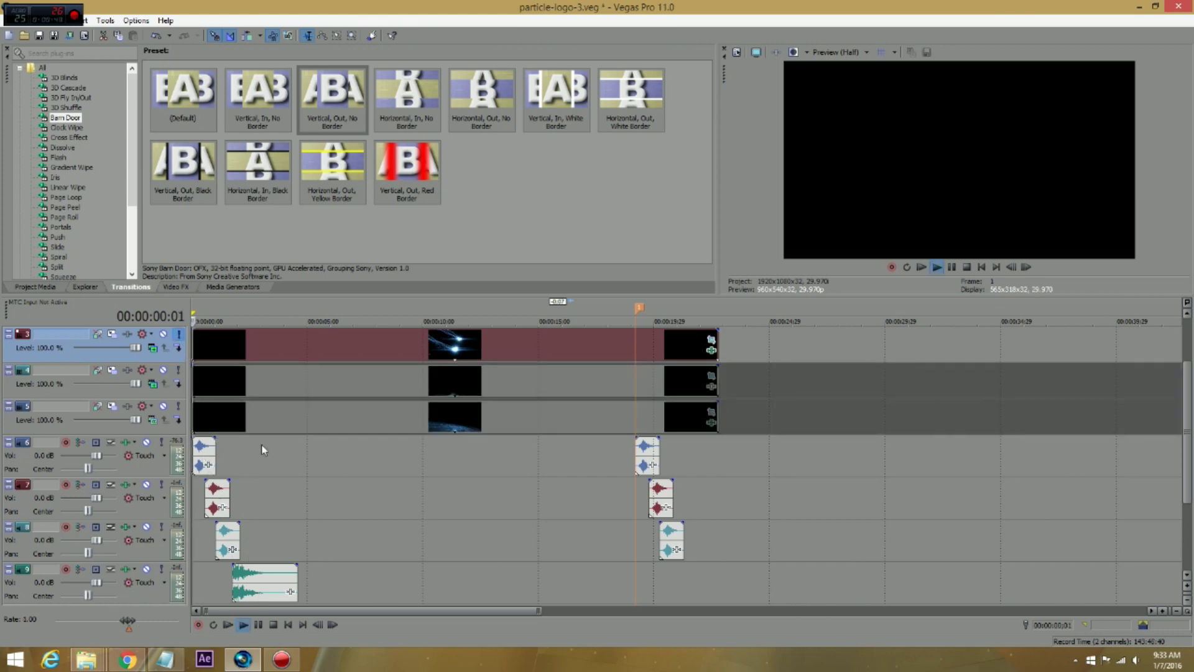
{"action": "key", "text": "Return"}
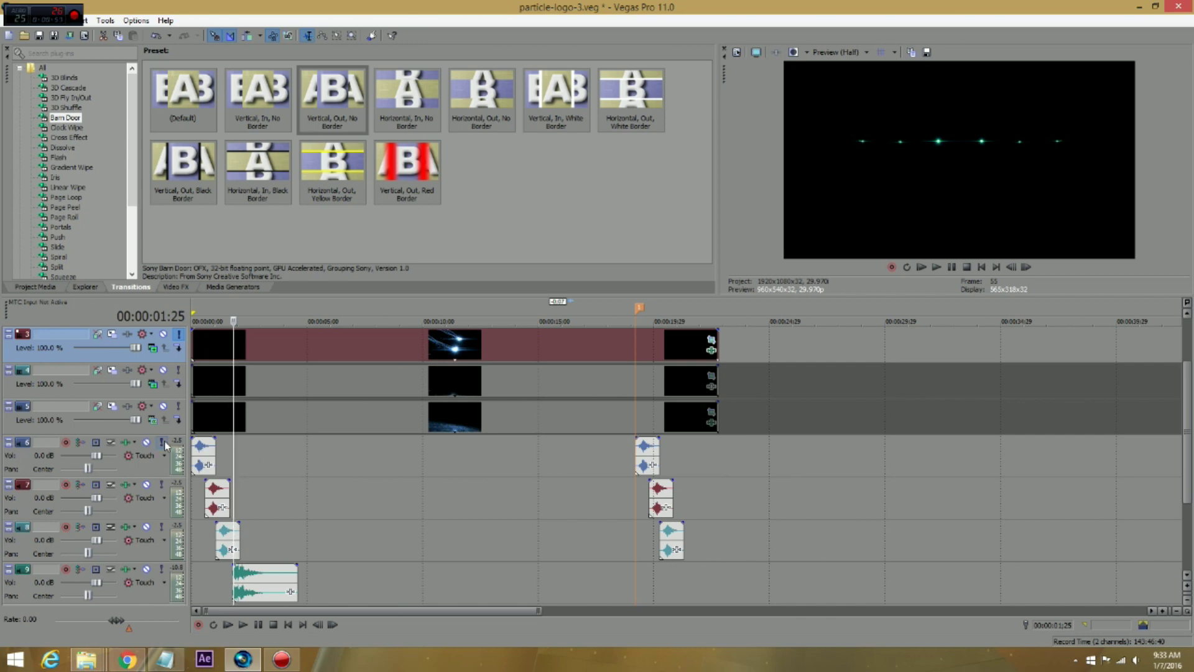
- Preview the opening sound effect on track 6 and the long music clip on track 10
{"action": "left_click", "coordinate": [194, 445]}
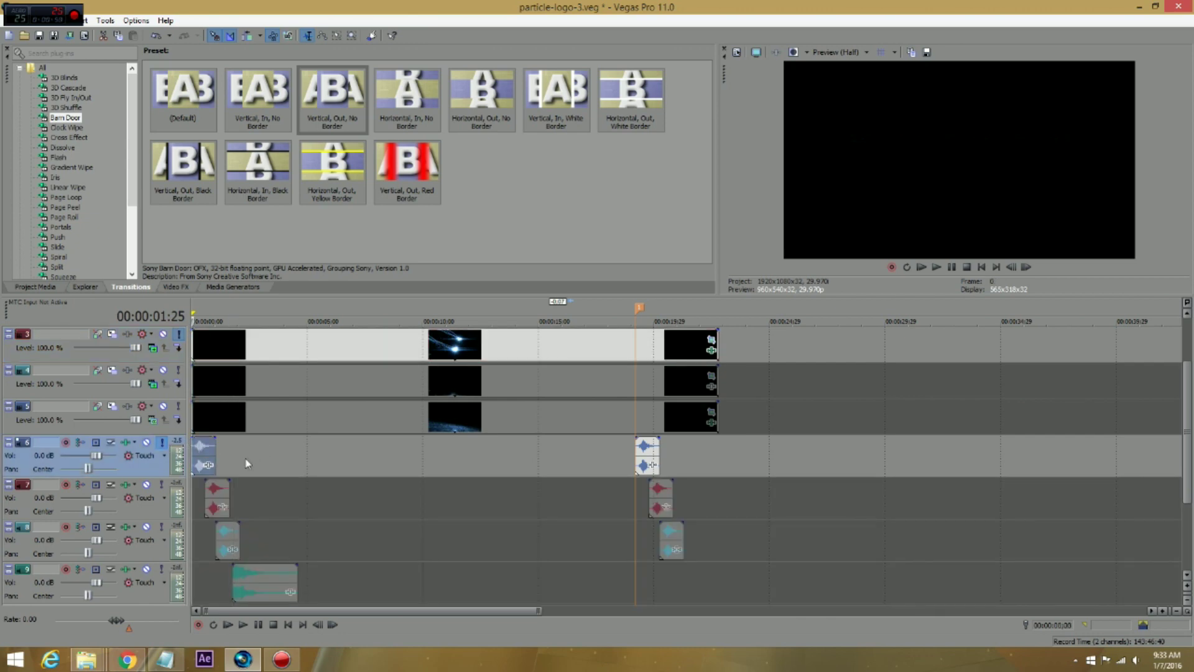
{"action": "key", "text": "space"}
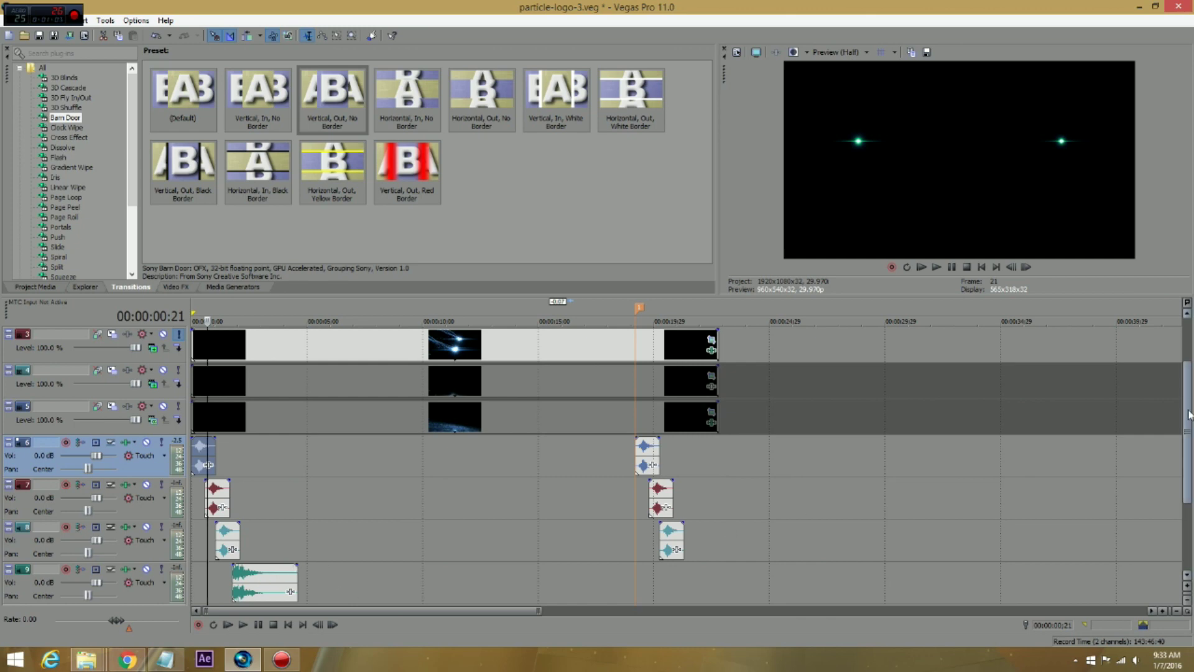
{"action": "scroll", "coordinate": [1189, 415], "scroll_direction": "down", "scroll_amount": 3}
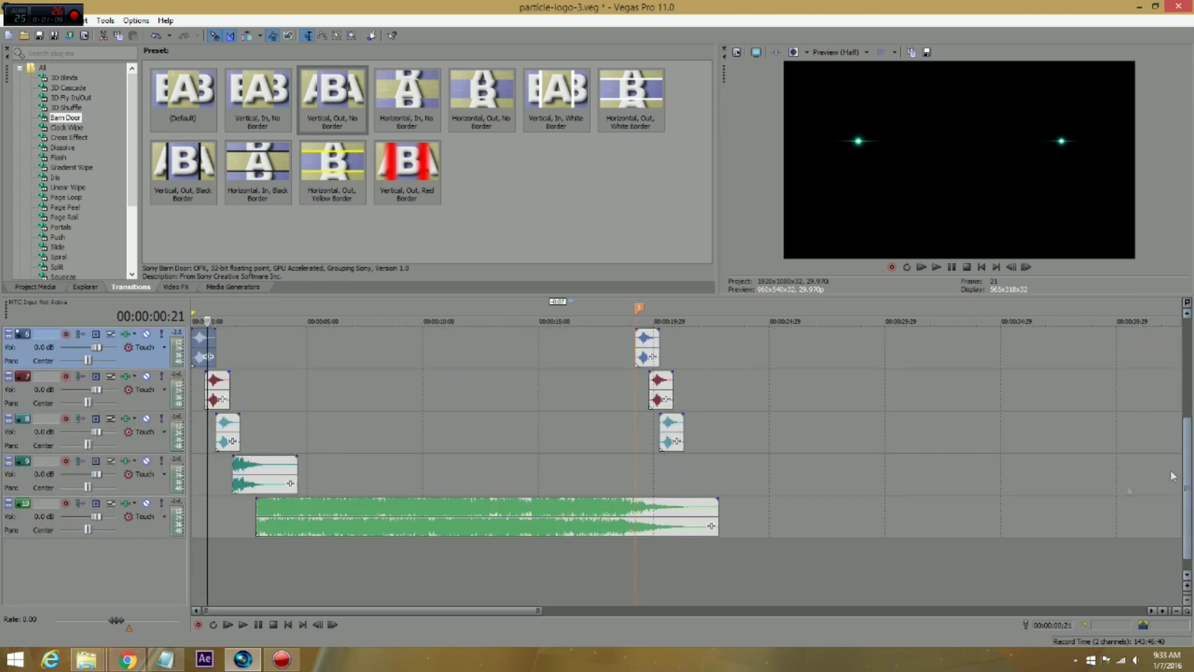
{"action": "left_click", "coordinate": [258, 528]}
{"action": "key", "text": "space"}
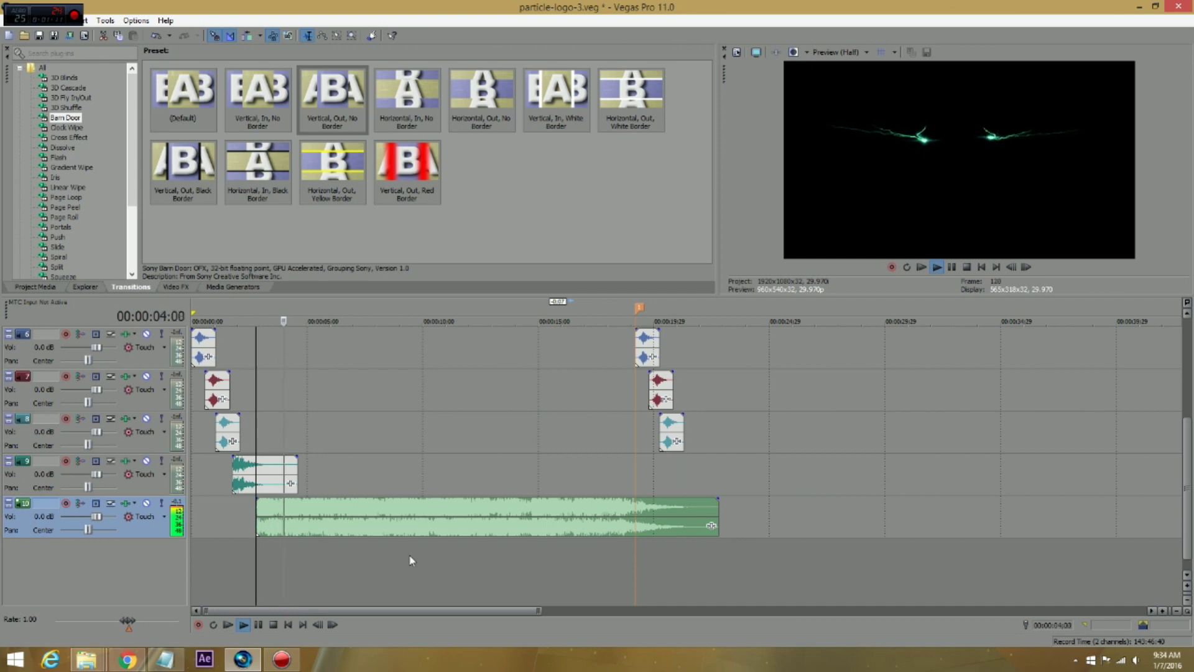
{"action": "key", "text": "Return"}
- Compare track 3 with all video layers visible, and play the particle layer alone from the start
{"action": "scroll", "coordinate": [1188, 472], "scroll_direction": "up", "scroll_amount": 2}
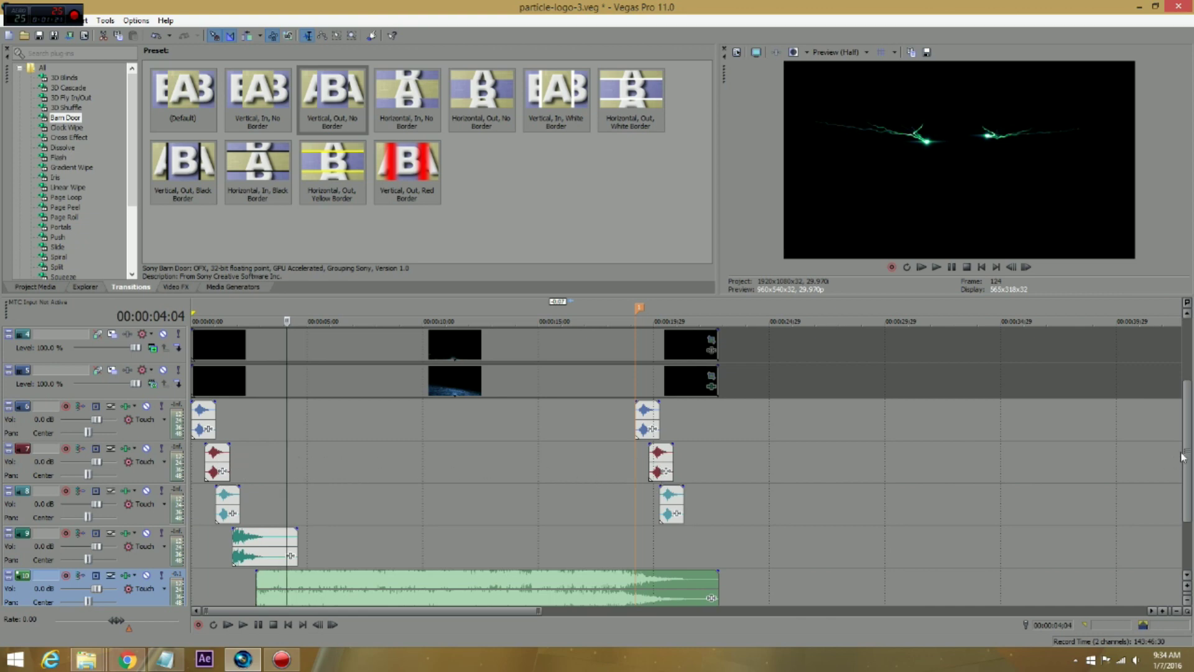
{"action": "left_click_drag", "start_coordinate": [1187, 460], "coordinate": [1186, 421]}
{"action": "left_click", "coordinate": [235, 382]}
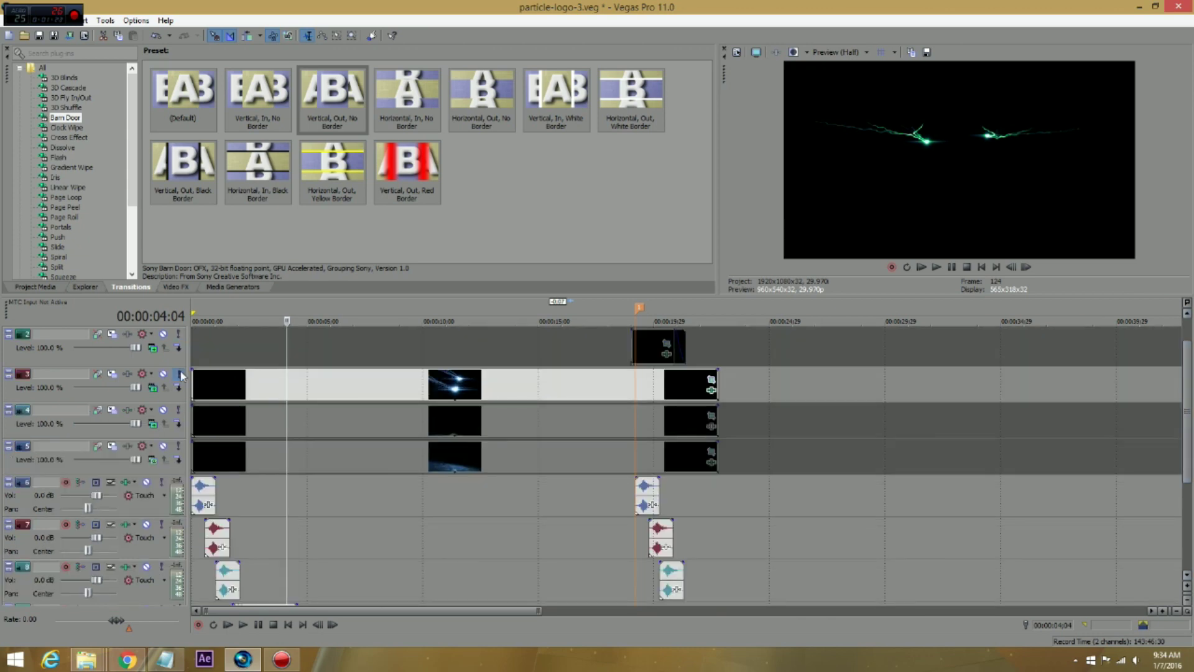
{"action": "left_click", "coordinate": [288, 454], "text": "shift"}
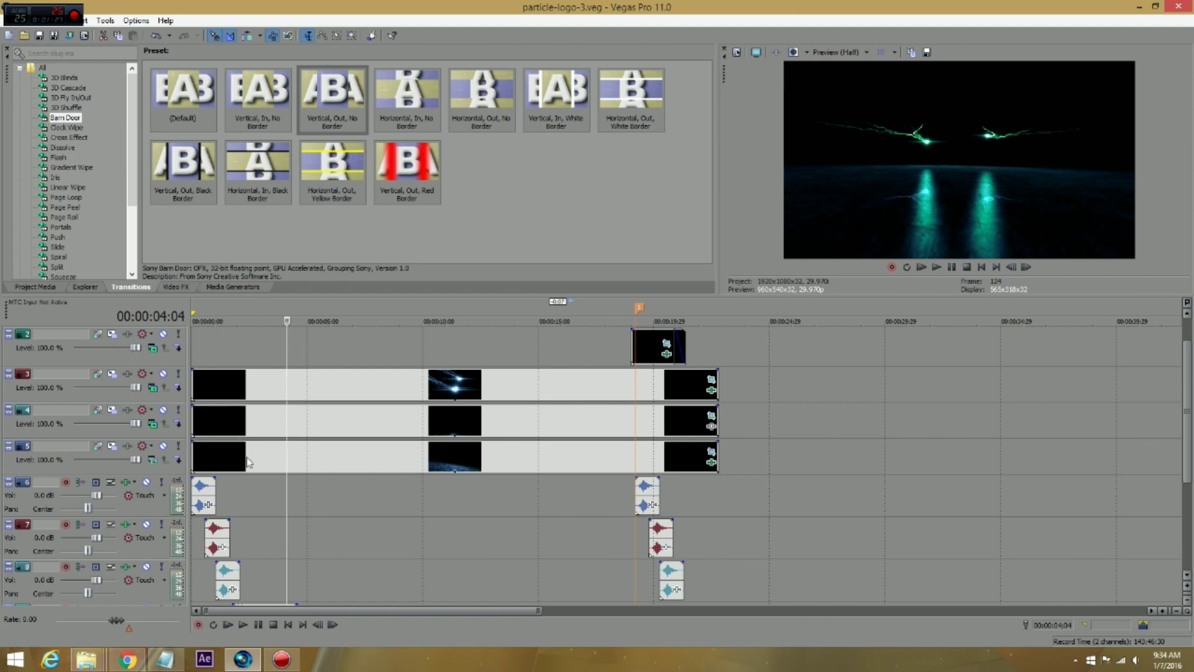
{"action": "left_click", "coordinate": [179, 374]}
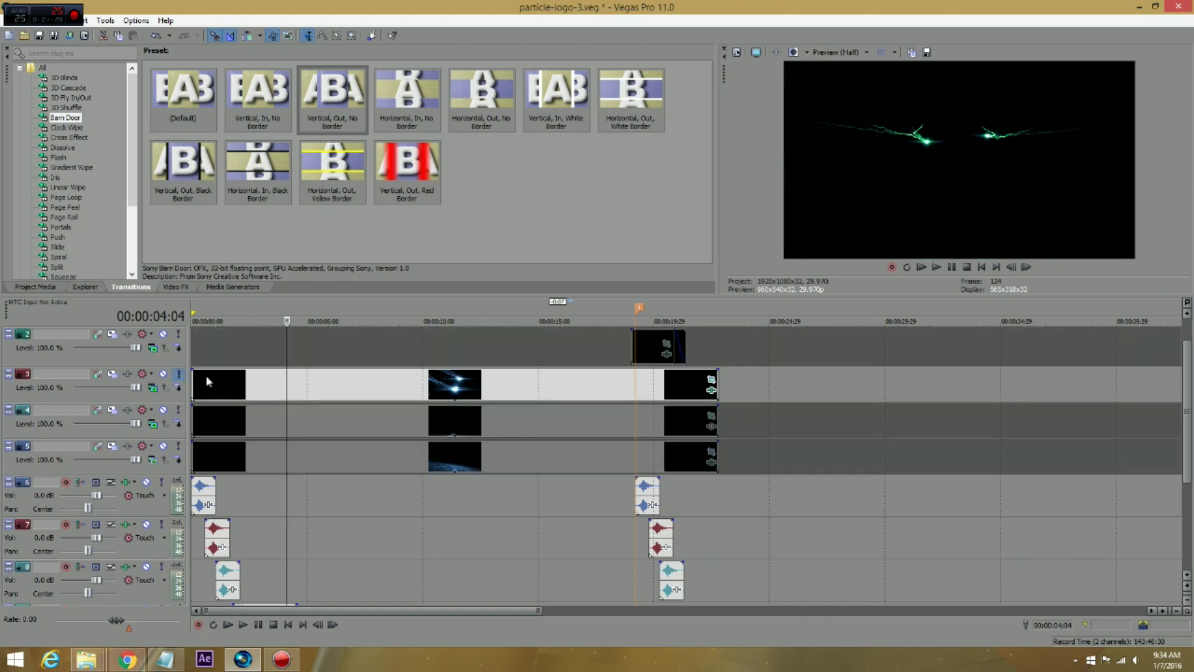
{"action": "left_click", "coordinate": [191, 381]}
{"action": "key", "text": "space"}
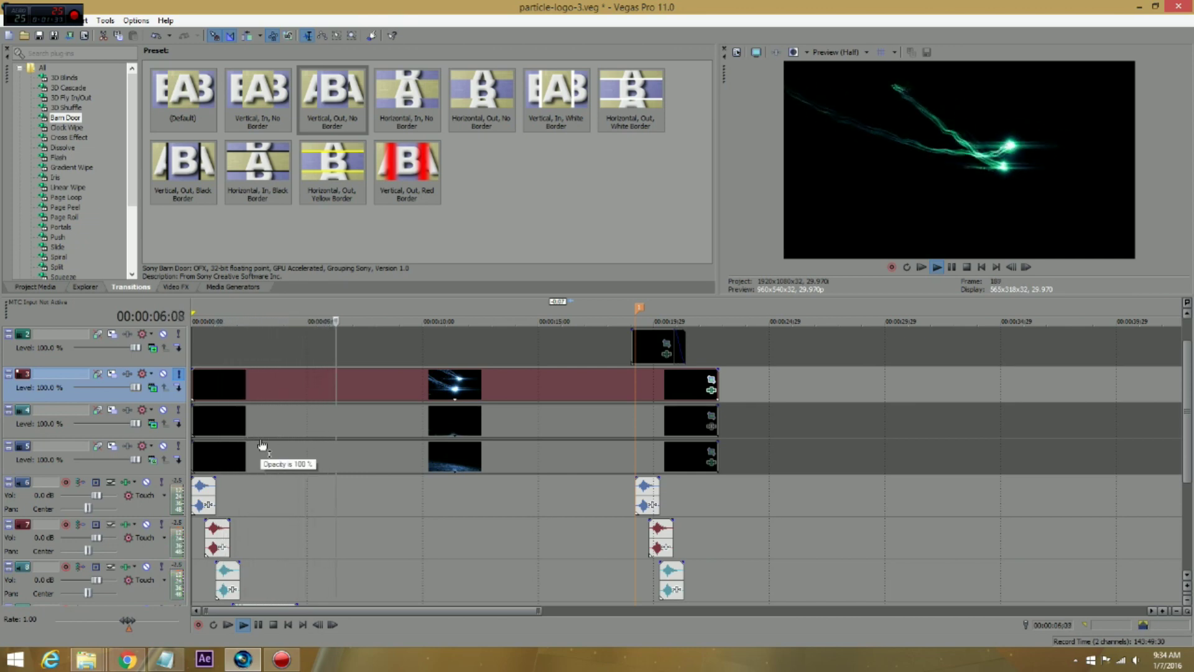
{"action": "key", "text": "Return"}
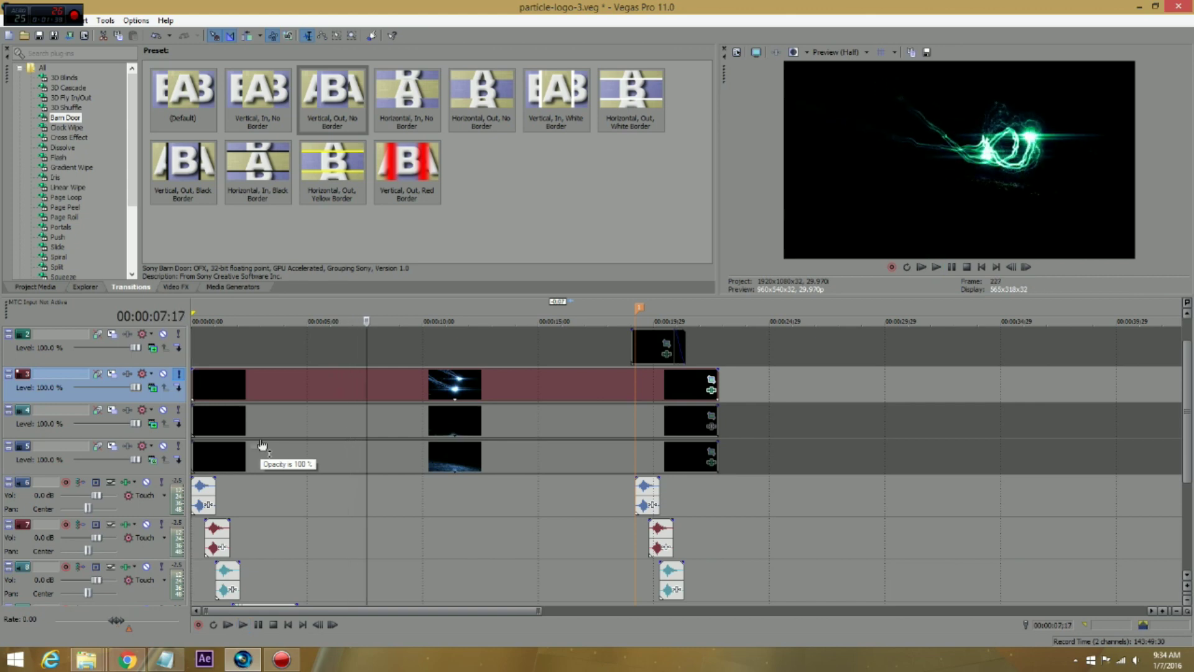
- Switch solo from track 3 to track 5 and play the ground reflection layer alone
{"action": "left_click", "coordinate": [179, 375]}
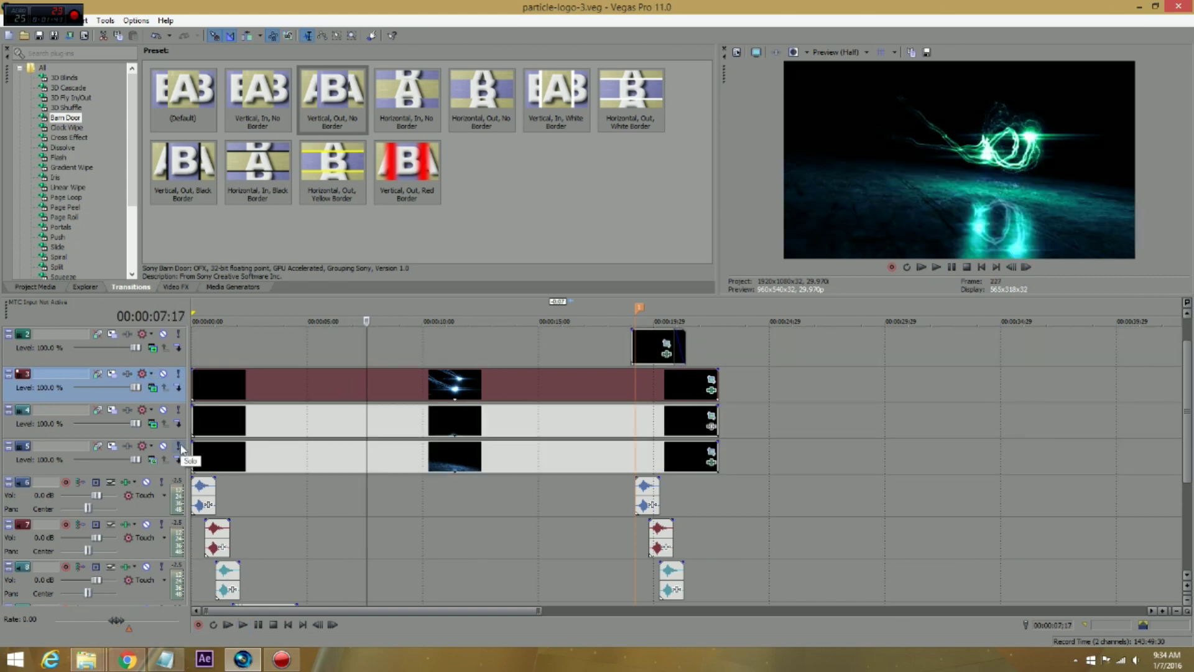
{"action": "left_click", "coordinate": [180, 447]}
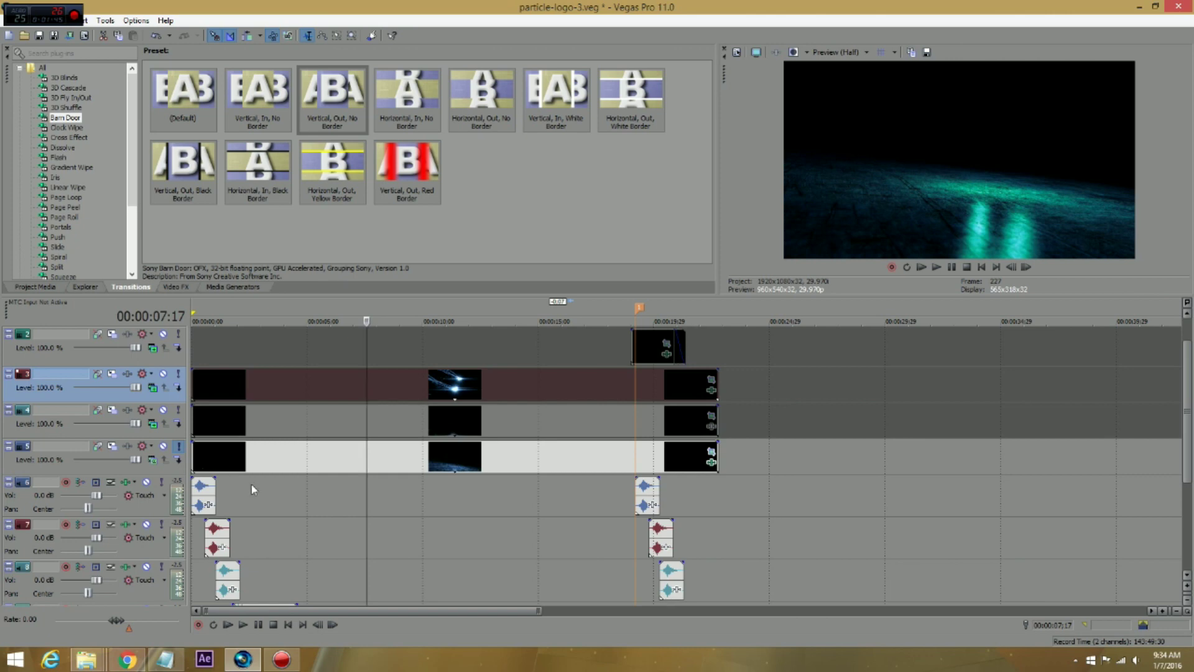
{"action": "key", "text": "ctrl+Home"}
{"action": "key", "text": "space"}
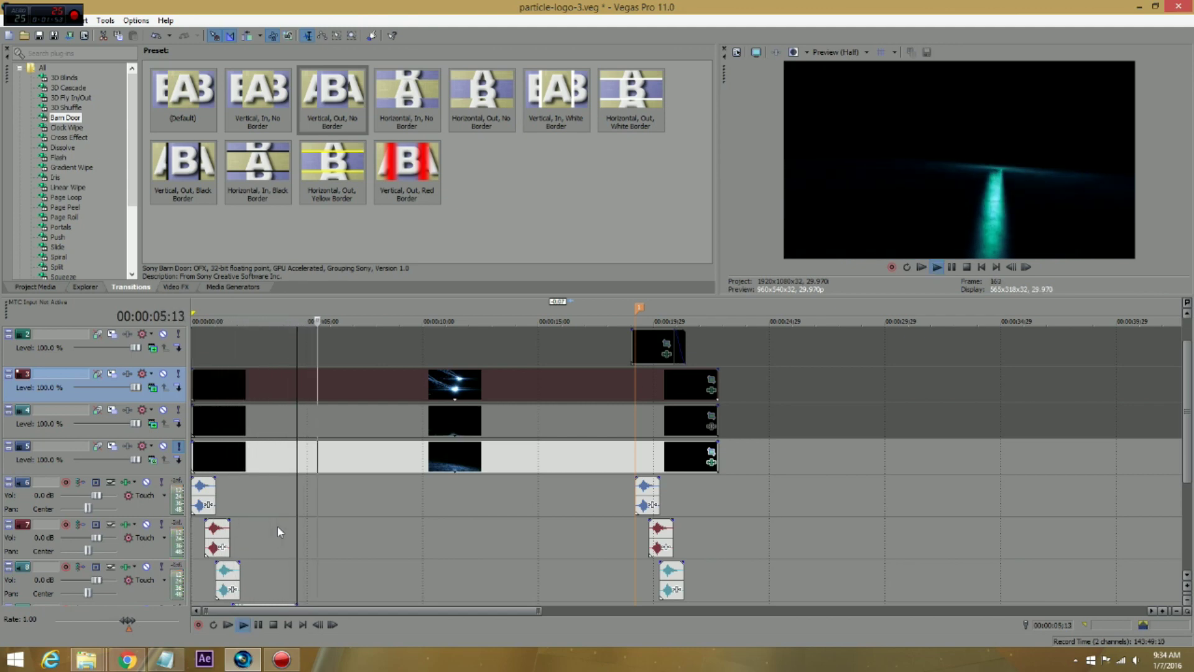
{"action": "key", "text": "Return"}
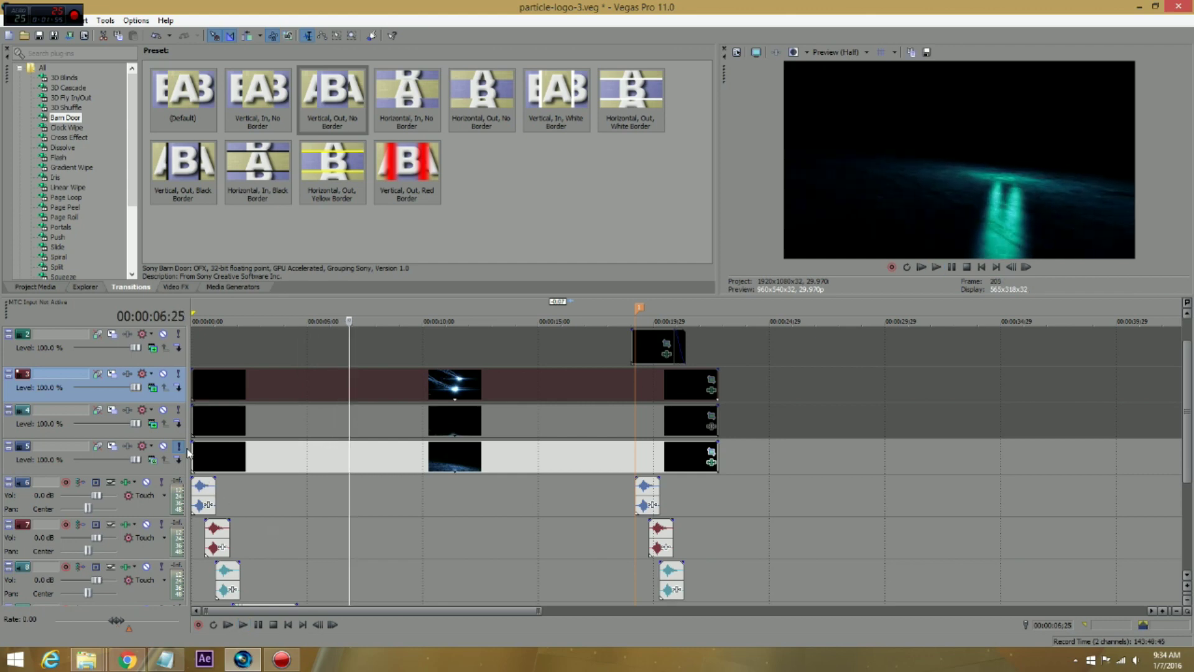
- Switch solo from track 5 to track 4 and play that faint particle reflection layer alone
{"action": "left_click", "coordinate": [180, 411]}
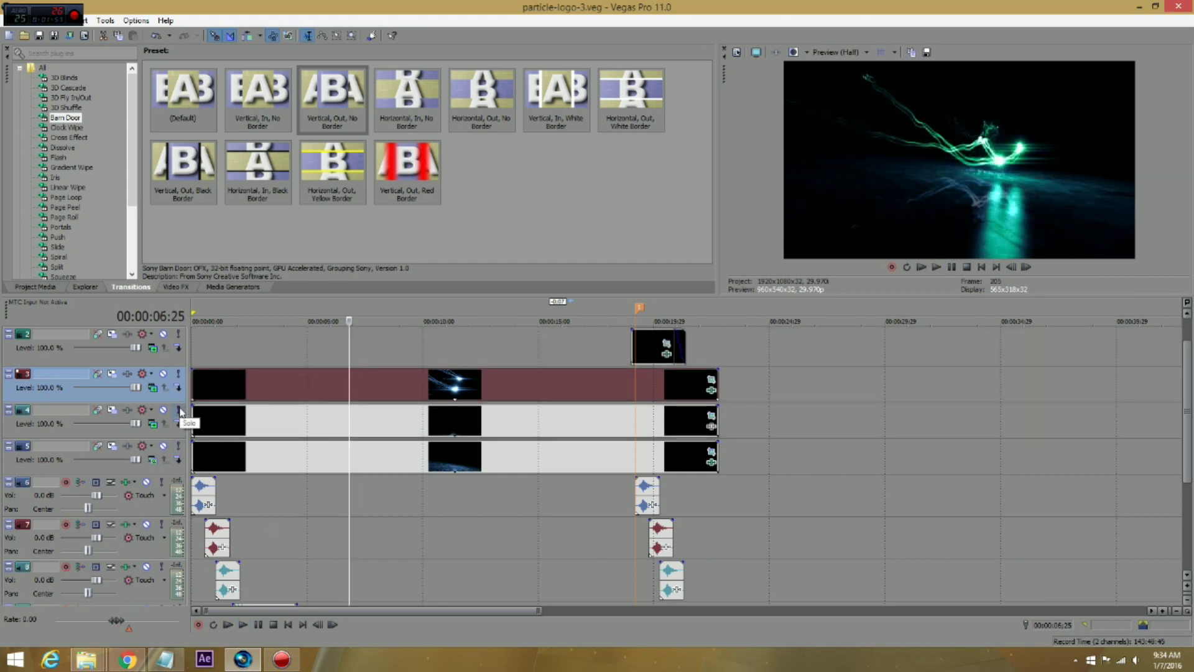
{"action": "left_click", "coordinate": [240, 488]}
{"action": "key", "text": "space"}
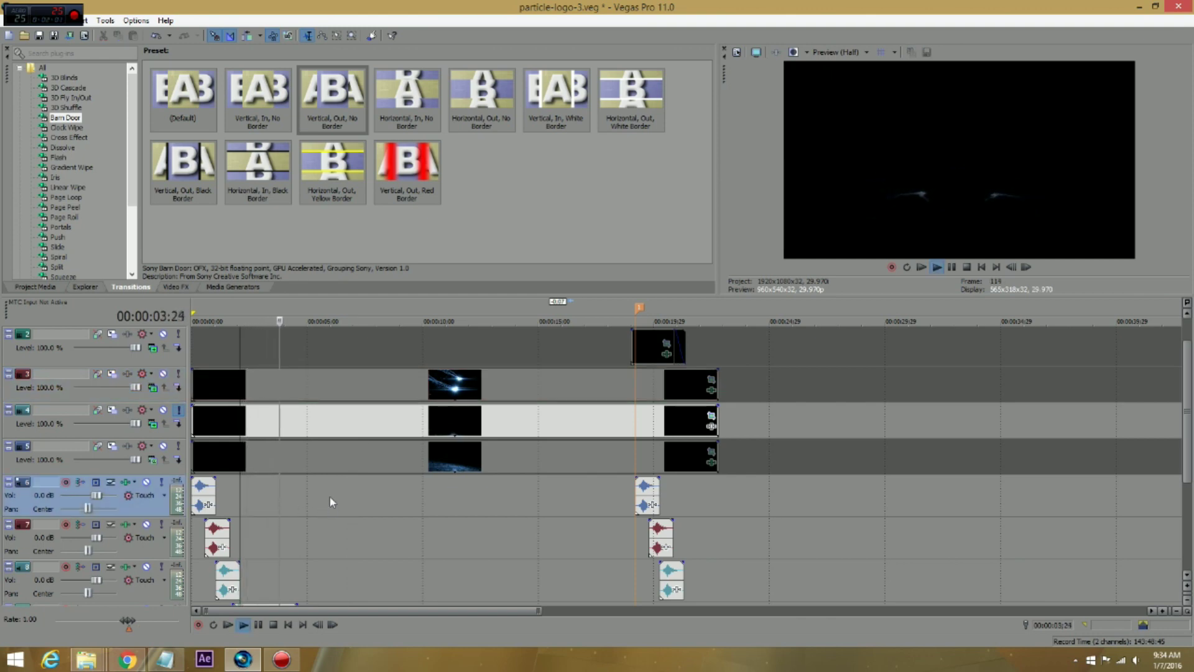
{"action": "key", "text": "Return"}
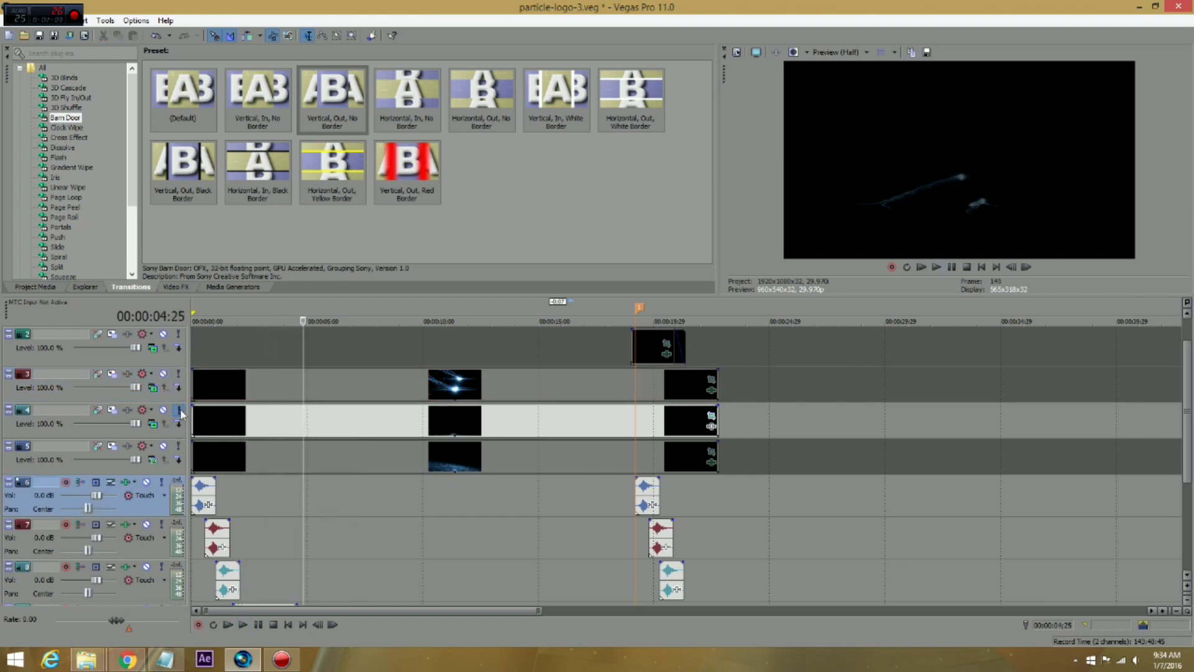
- Turn off solo on track 4 and play all video layers together
{"action": "key", "text": "ctrl+a"}
{"action": "key", "text": "space"}
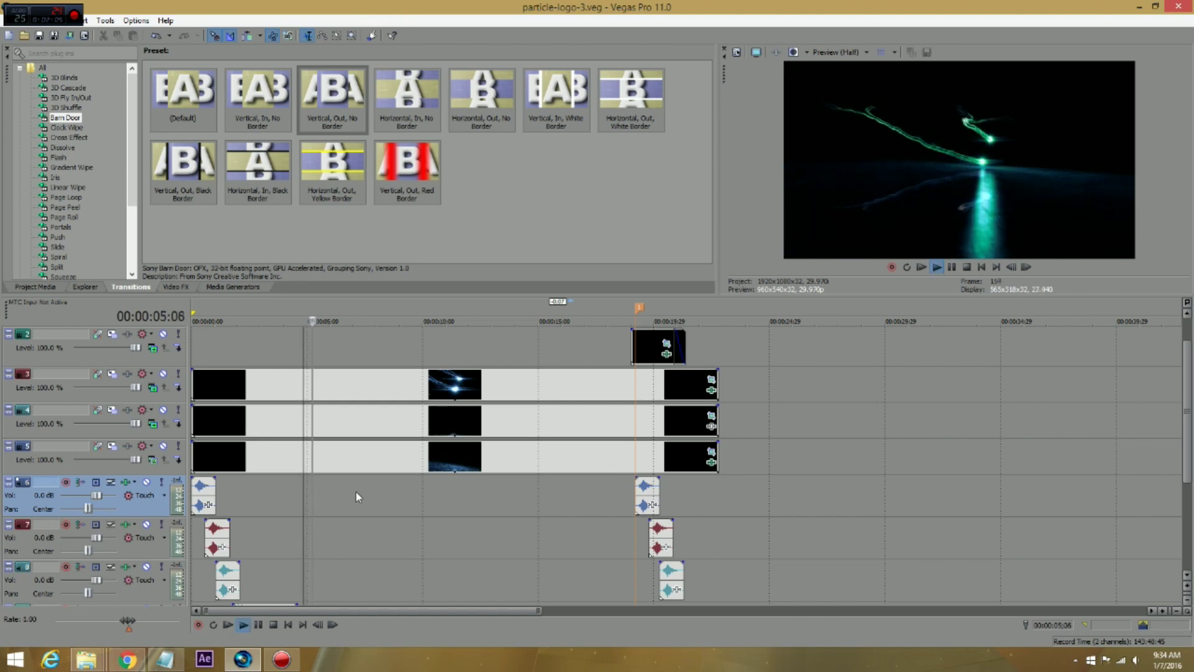
{"action": "key", "text": "Return"}
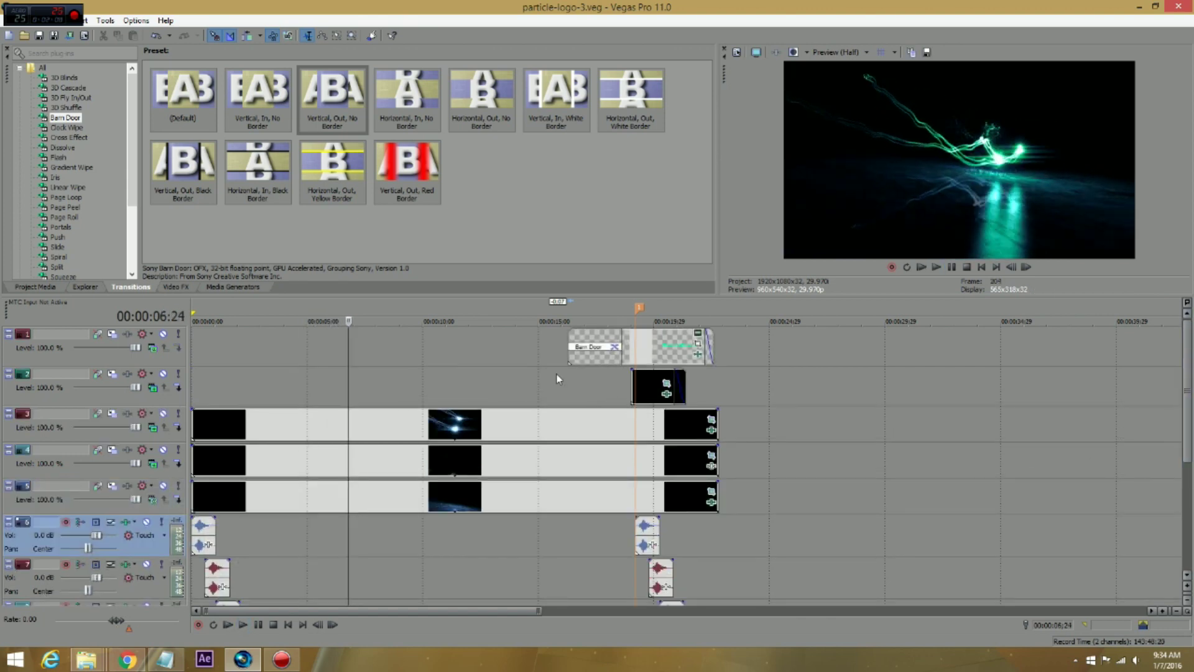
- Play the title reveal from 00:00:15:29 and inspect the title's generated text and color properties
{"action": "left_click", "coordinate": [561, 379]}
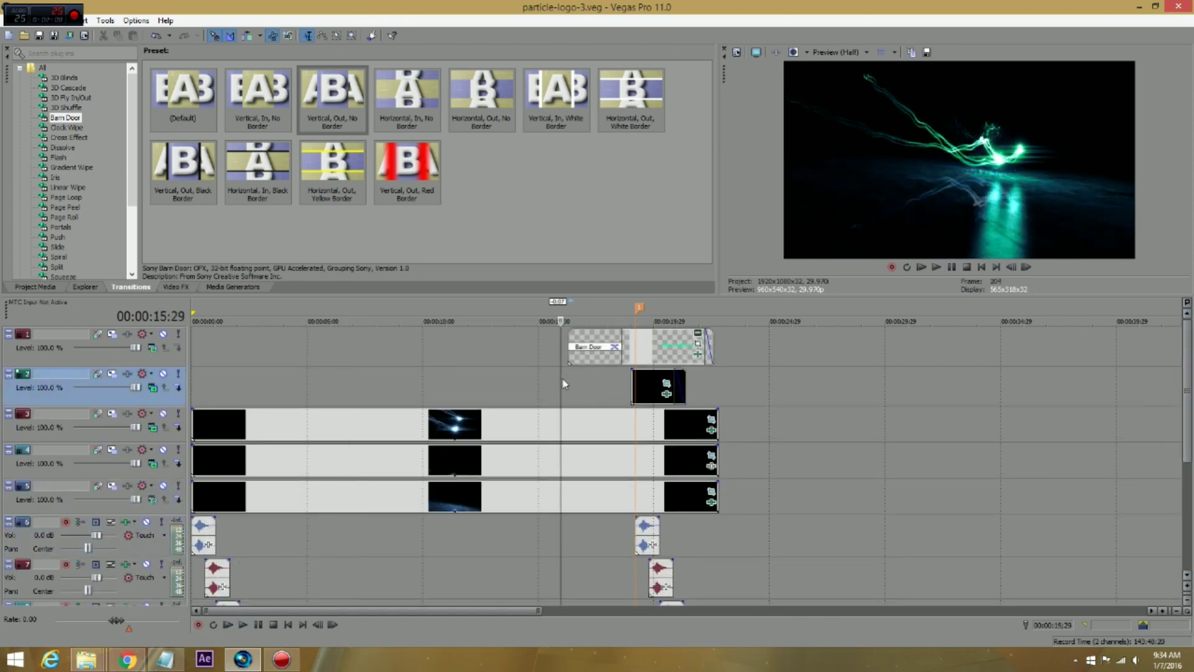
{"action": "key", "text": "space"}
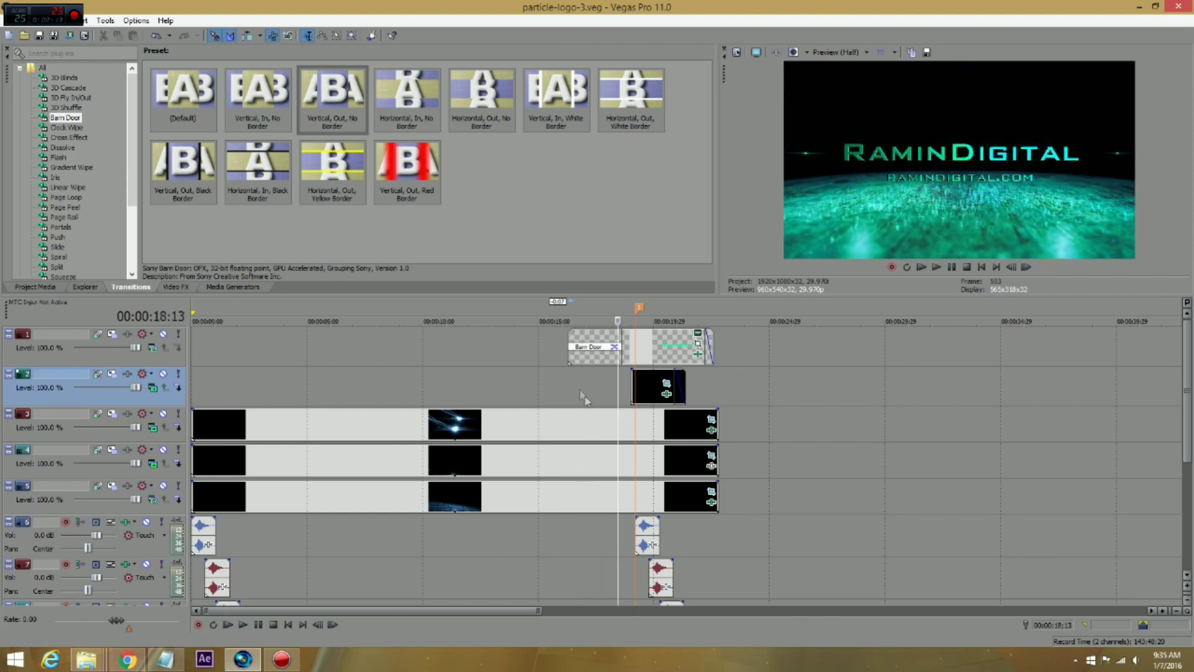
{"action": "left_click", "coordinate": [699, 334]}
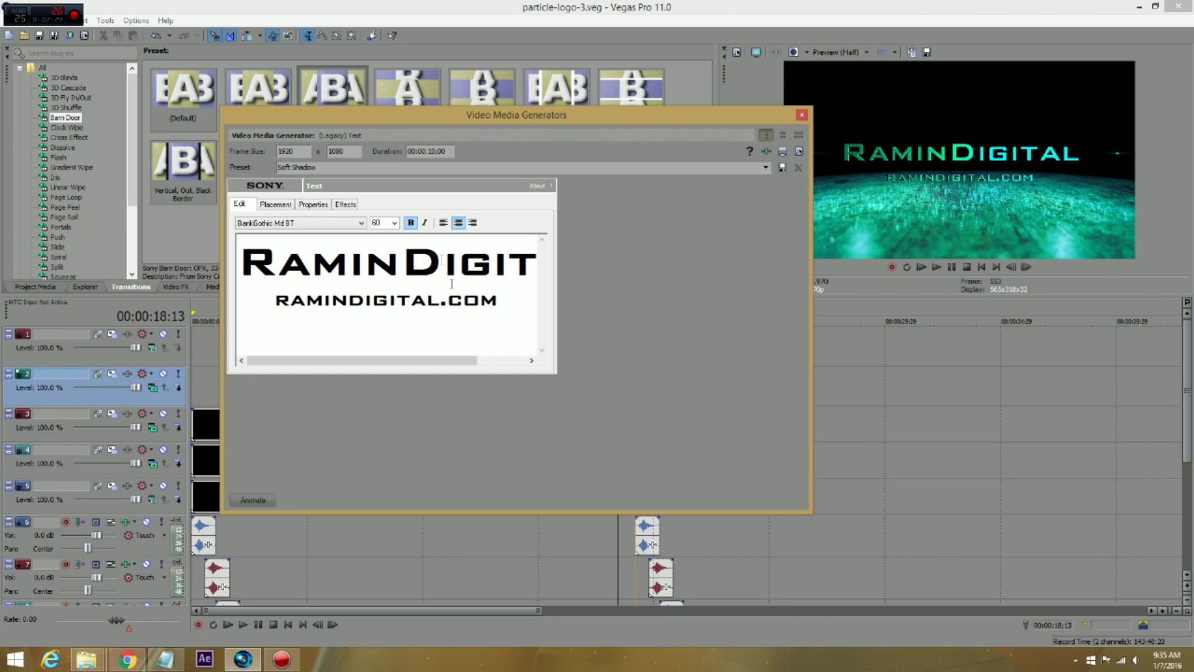
{"action": "left_click", "coordinate": [314, 205]}
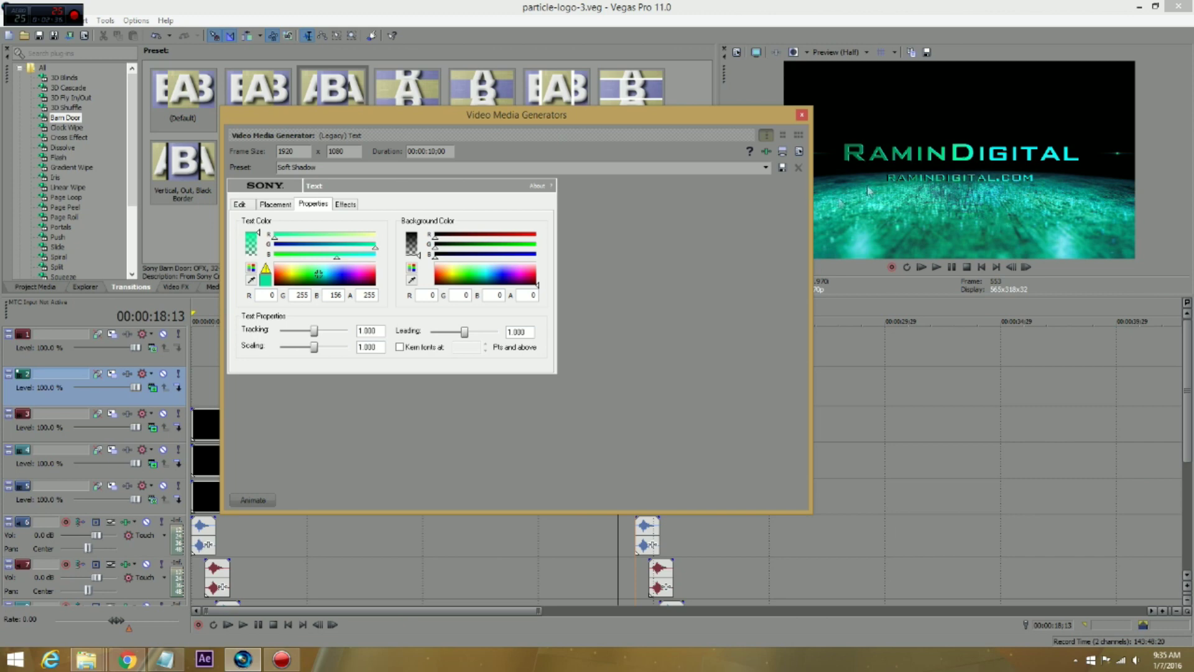
{"action": "left_click", "coordinate": [803, 115]}
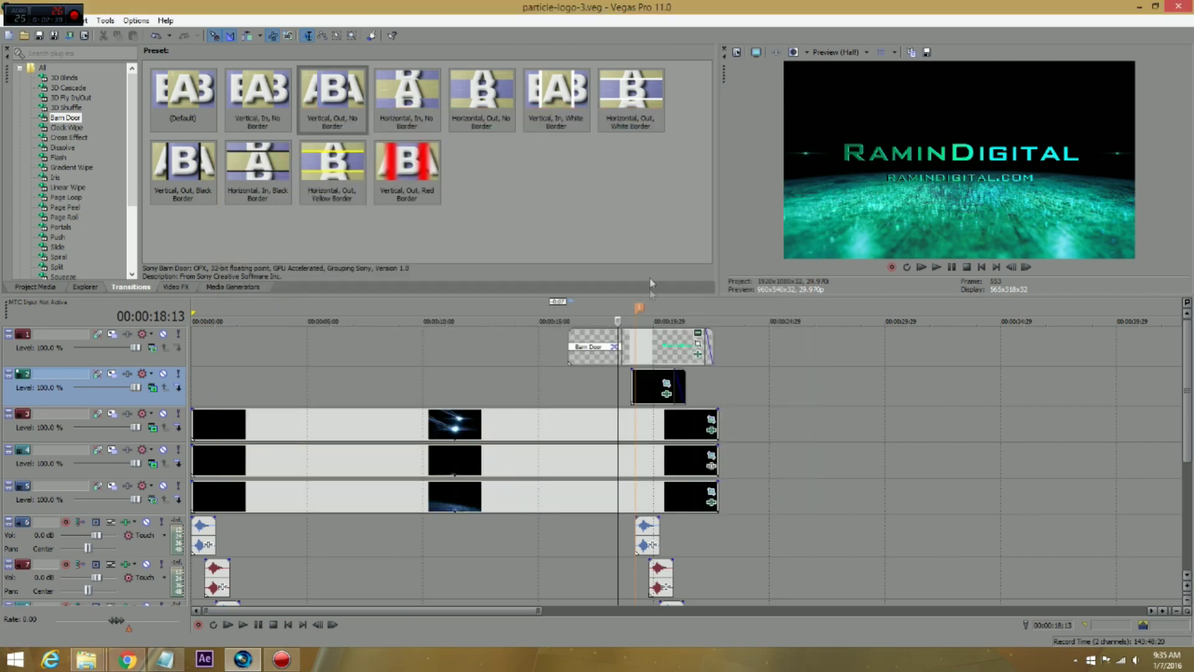
- Inspect the title's Bump Map effect settings, toggling the effect off and on to compare the look
{"action": "left_click", "coordinate": [699, 356]}
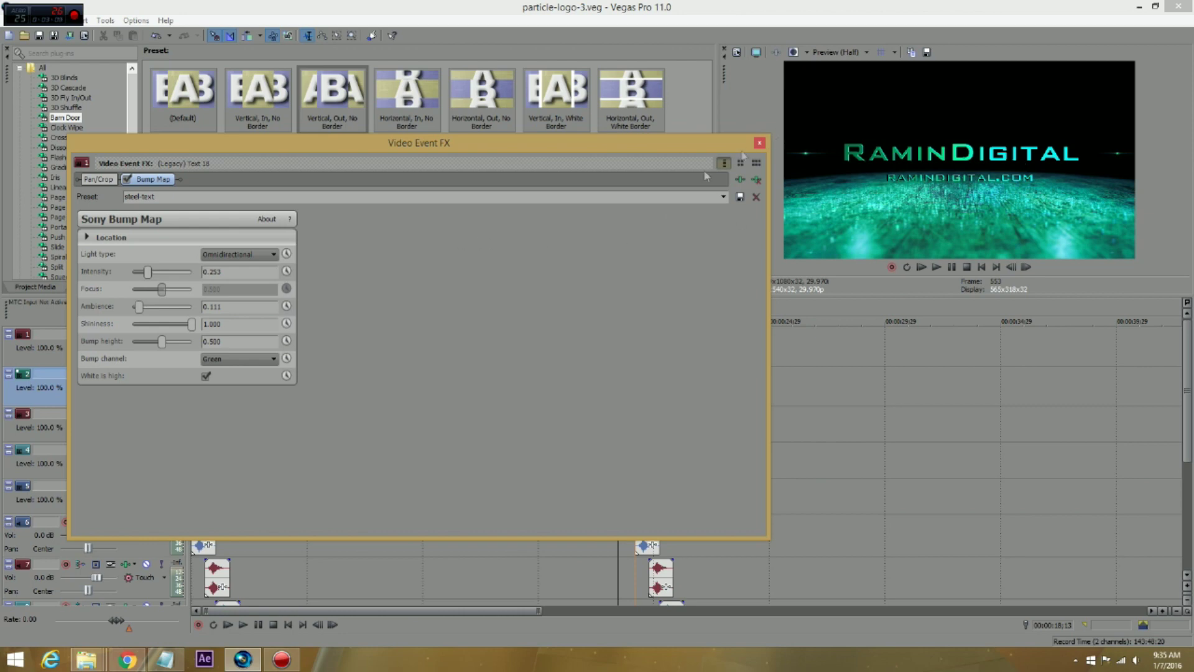
{"action": "left_click", "coordinate": [127, 180]}
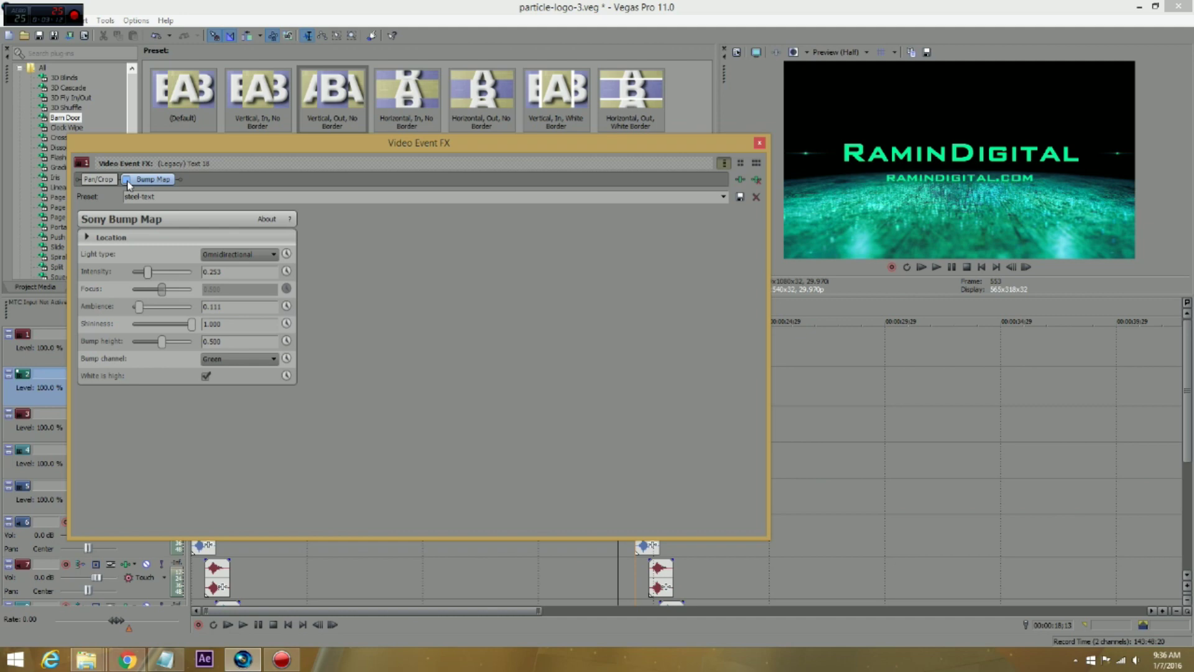
{"action": "left_click", "coordinate": [126, 180]}
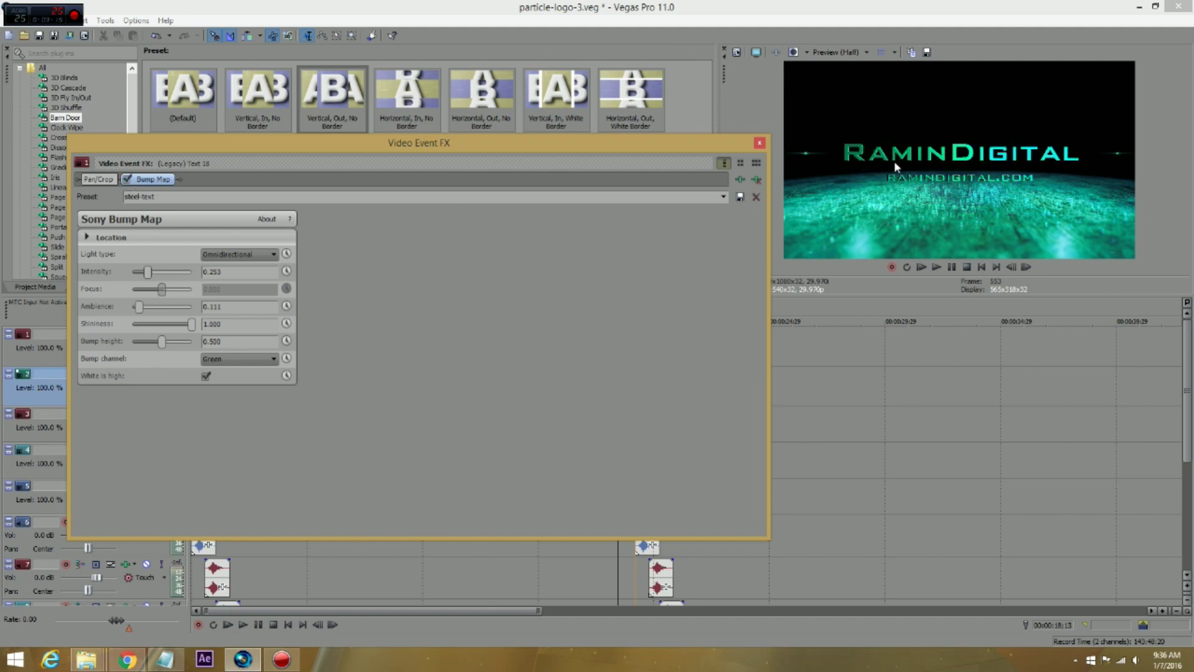
{"action": "left_click", "coordinate": [760, 143]}
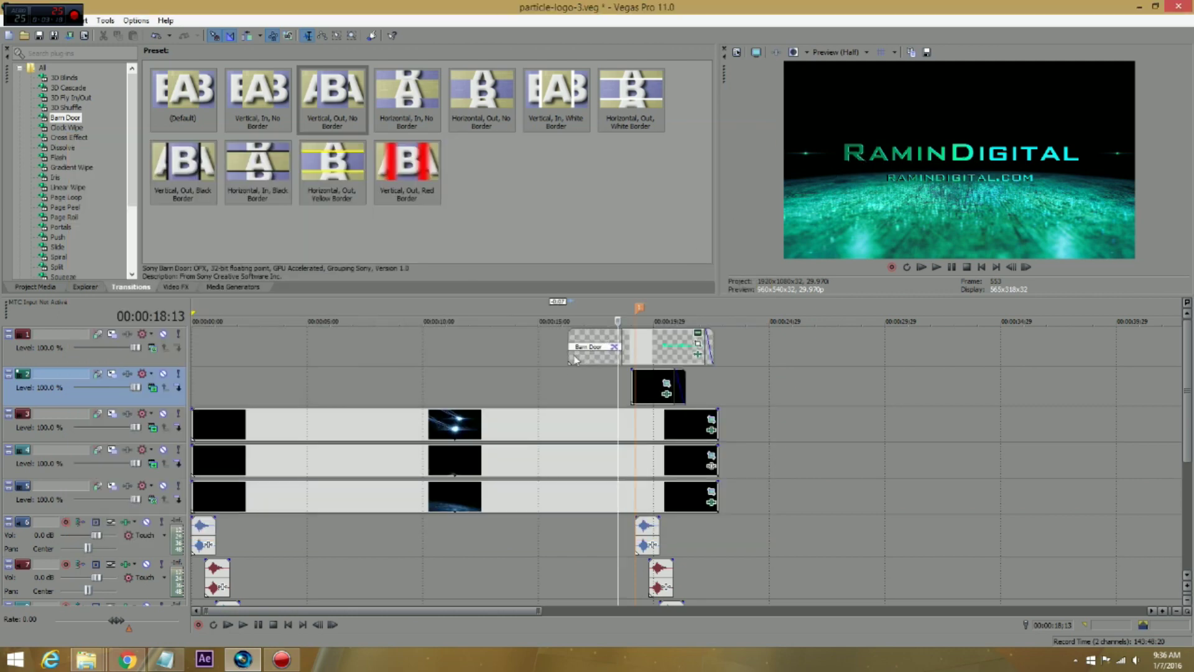
- Play the Barn Door transition from the start of the title clip on track 1
{"action": "left_click", "coordinate": [569, 362]}
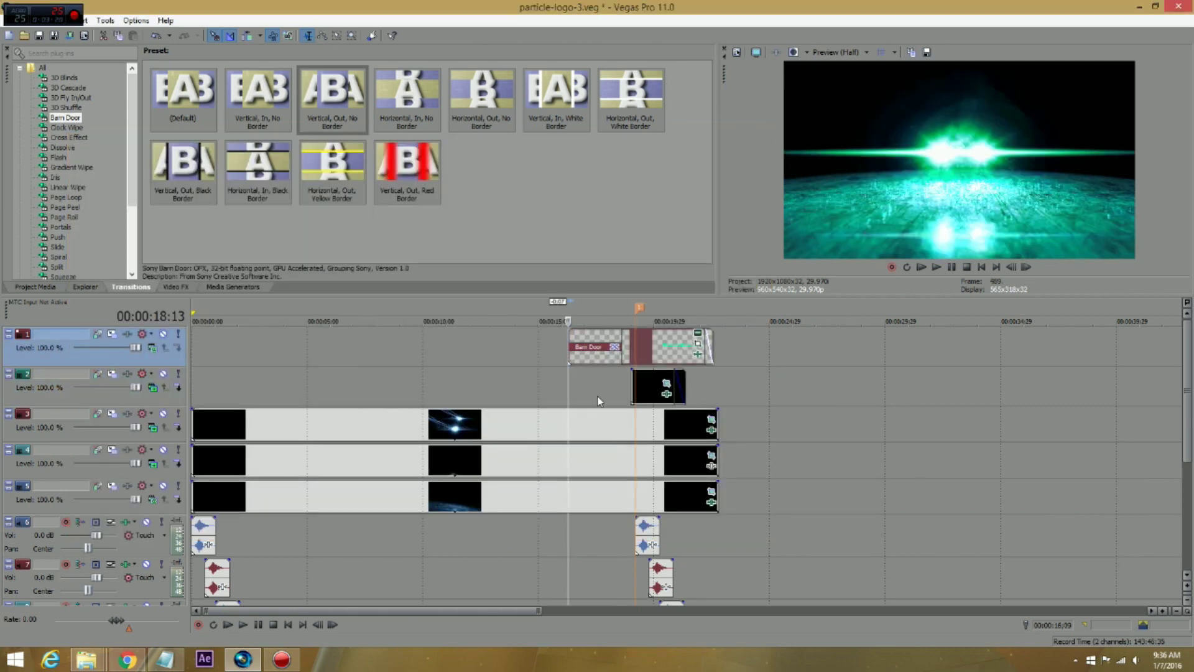
{"action": "key", "text": "space"}
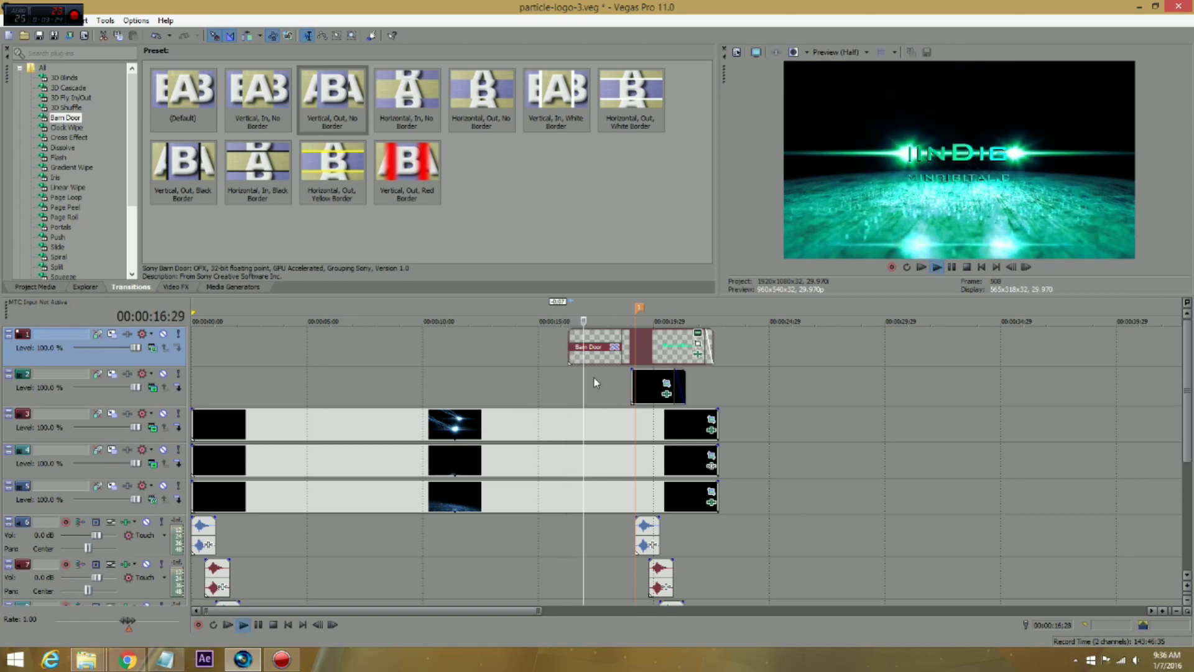
{"action": "key", "text": "space"}
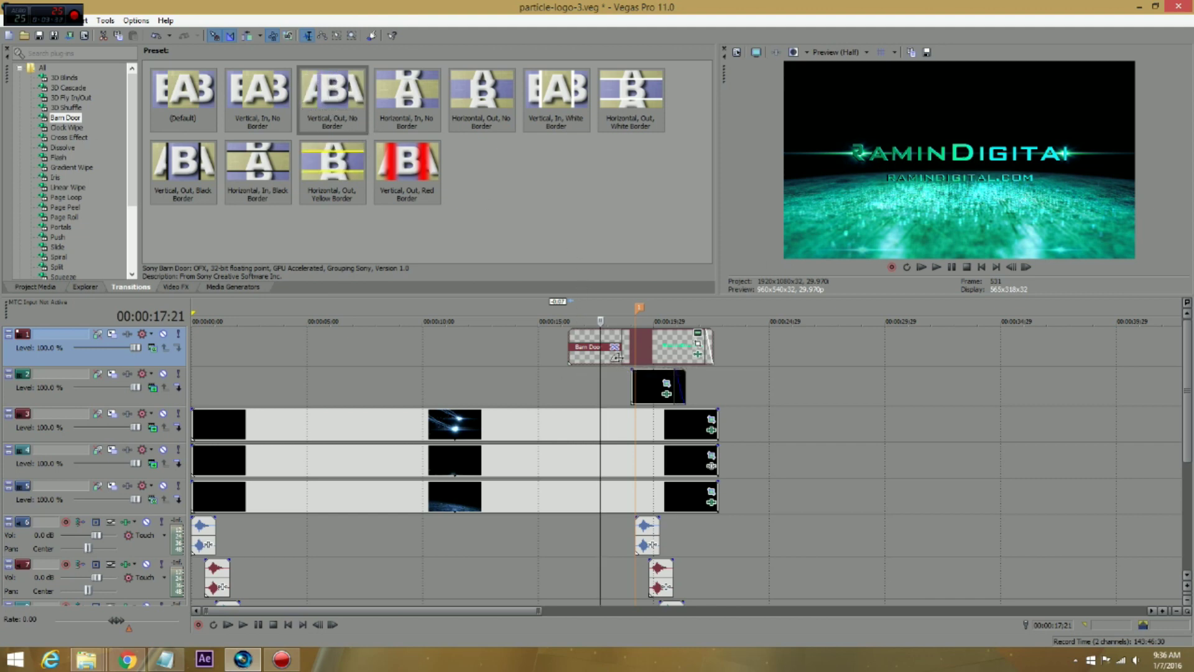
- Shorten the Barn Door transition on the title clip and preview the faster reveal
{"action": "left_click_drag", "start_coordinate": [615, 358], "coordinate": [583, 359]}
{"action": "left_click", "coordinate": [568, 372]}
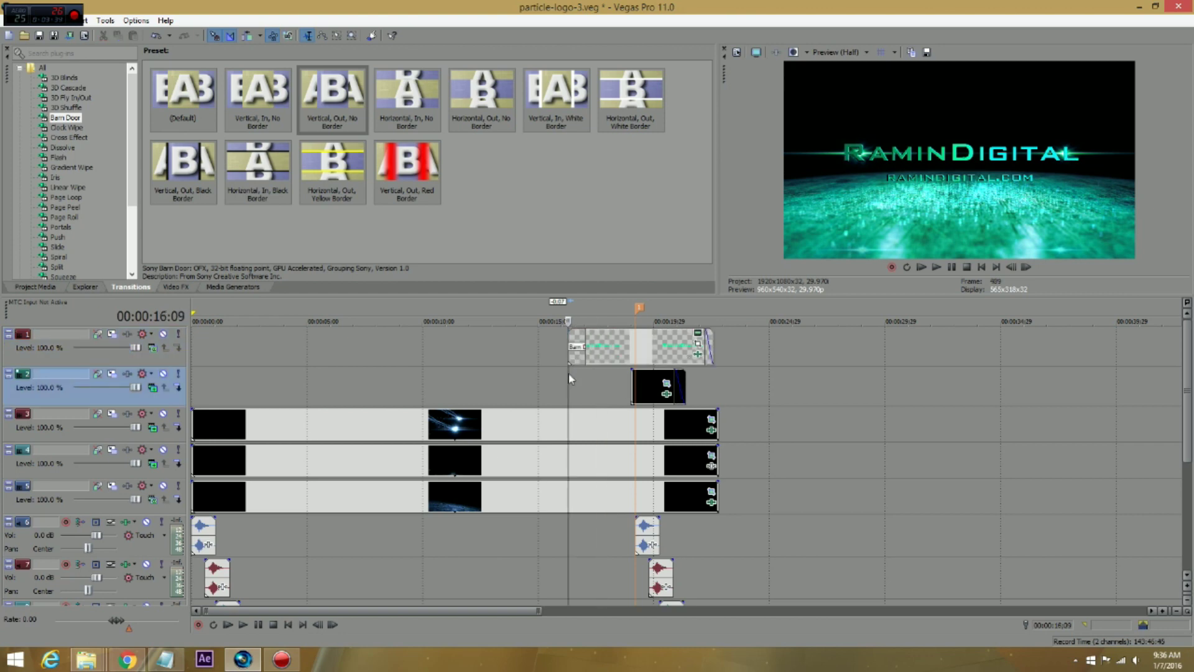
{"action": "key", "text": "space"}
{"action": "key", "text": "Return"}
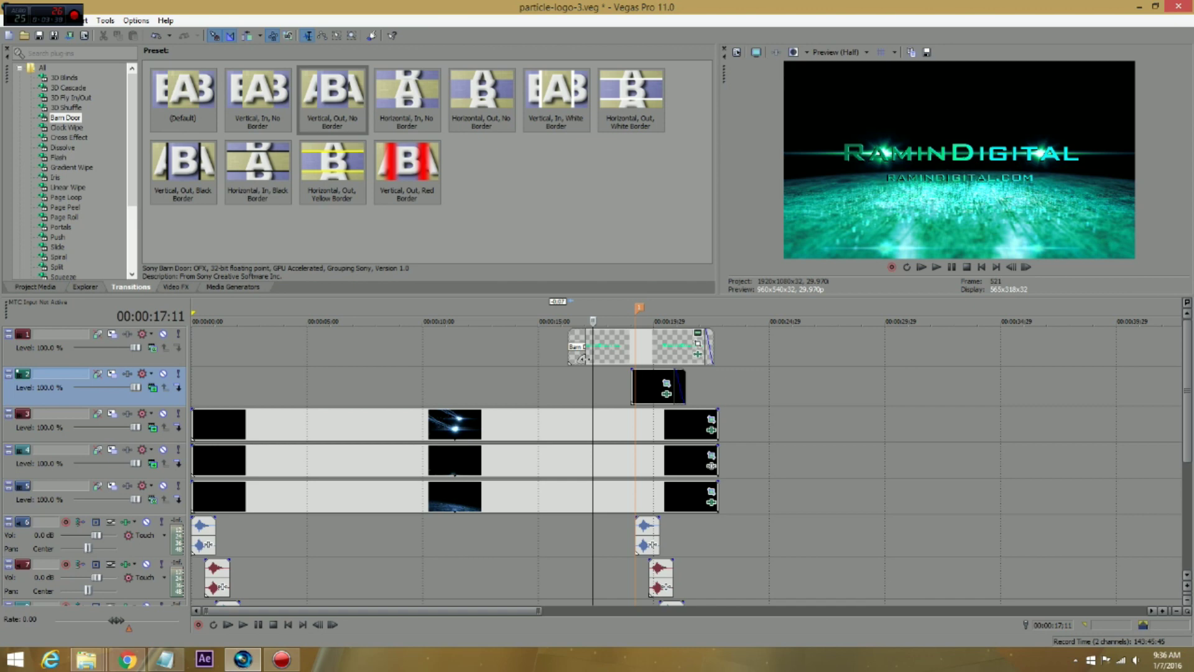
- Lengthen the title's Barn Door transition to a fade offset of about 00:00:02;04 and preview the reveal
{"action": "left_click_drag", "start_coordinate": [582, 358], "coordinate": [616, 359]}
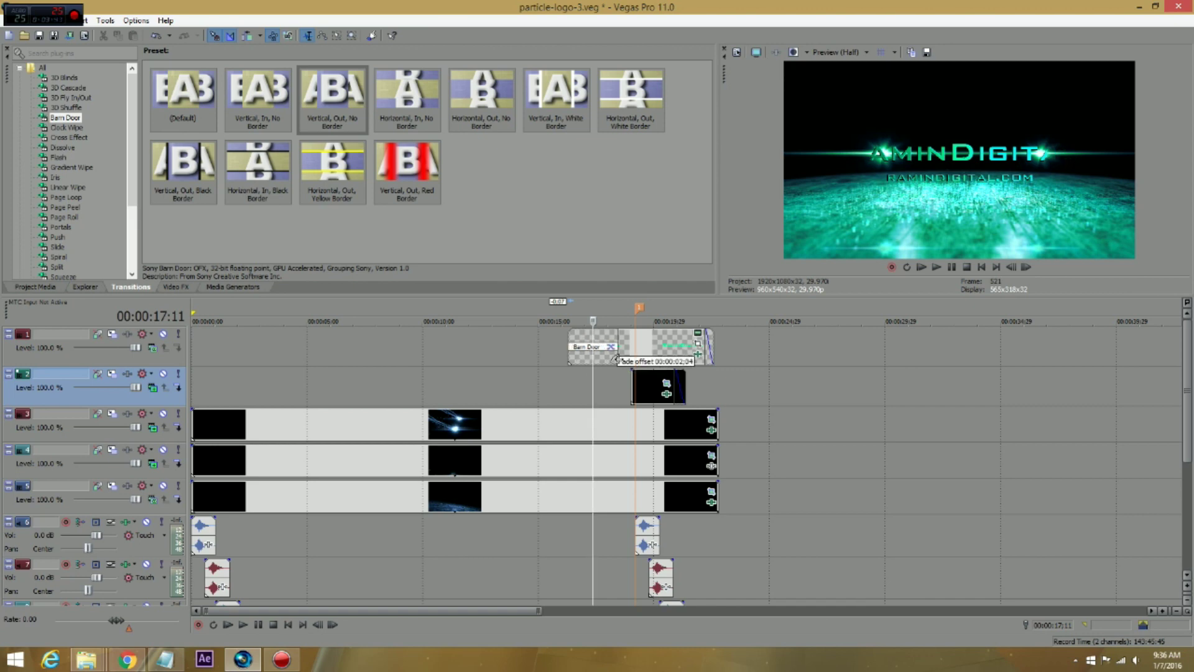
{"action": "left_click", "coordinate": [568, 368]}
{"action": "key", "text": "space"}
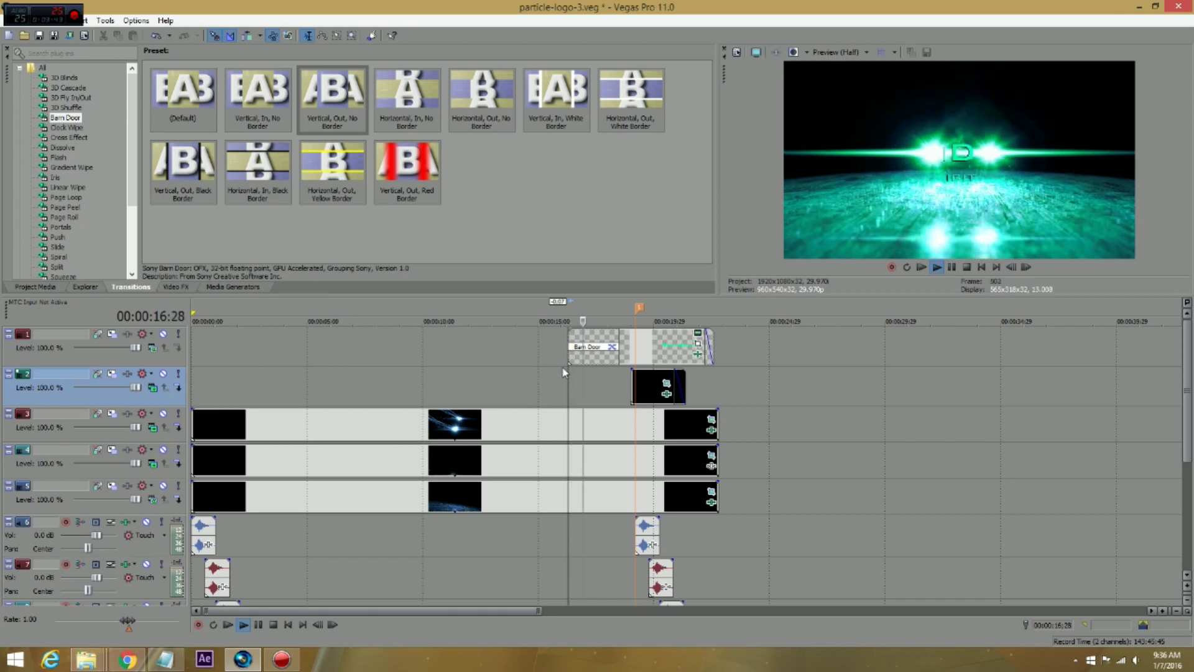
{"action": "key", "text": "Return"}
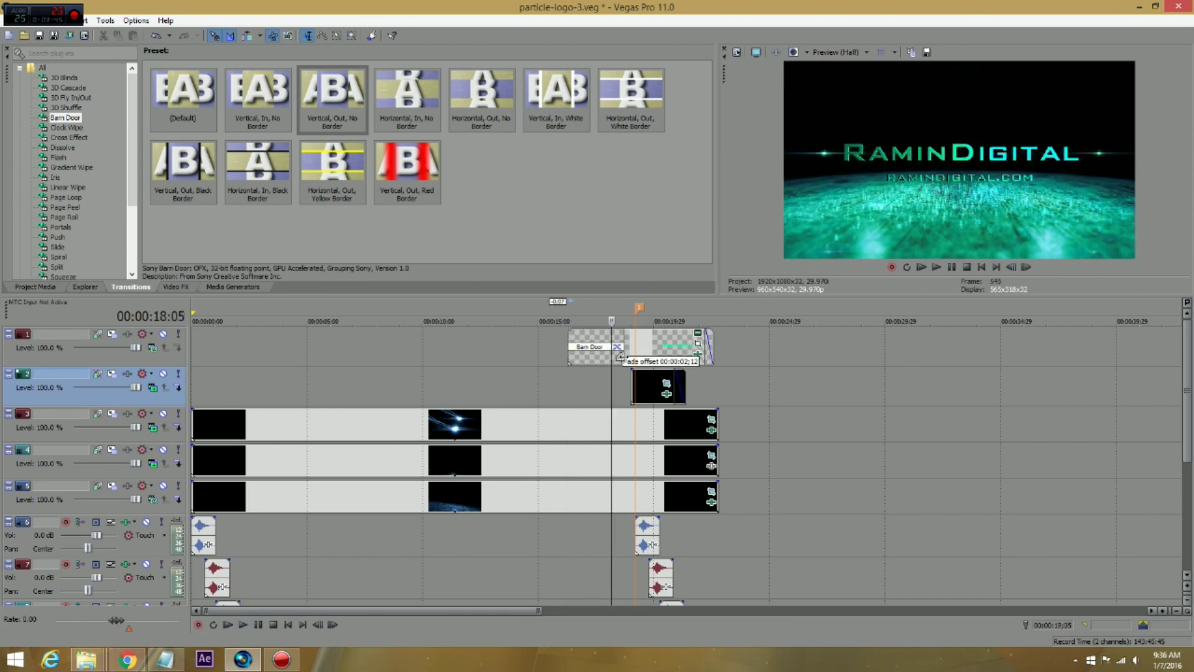